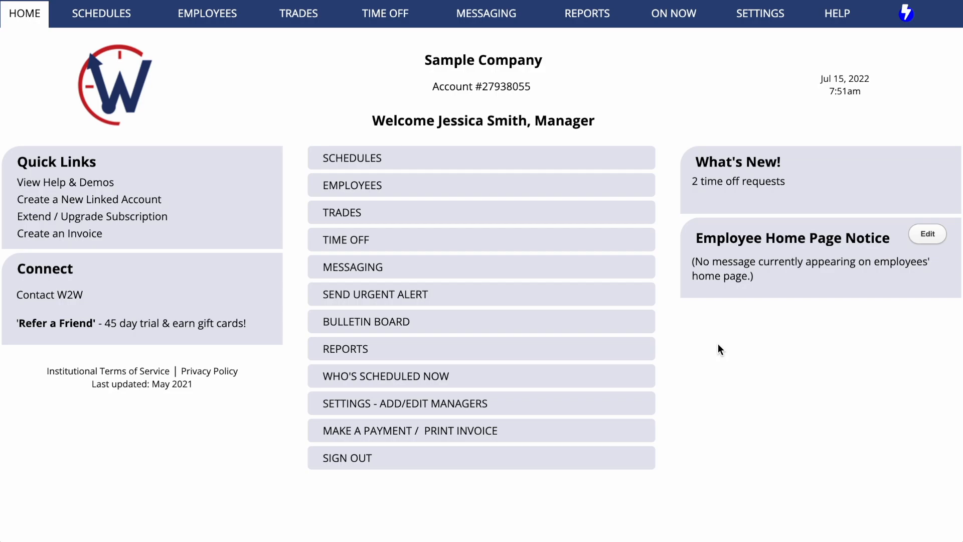
# - Open the departing employee's record, cancel its deletion at the prompt, and close it
pyautogui.click(587, 196)
pyautogui.scroll(-3, 188, 466)
pyautogui.click(69, 455)
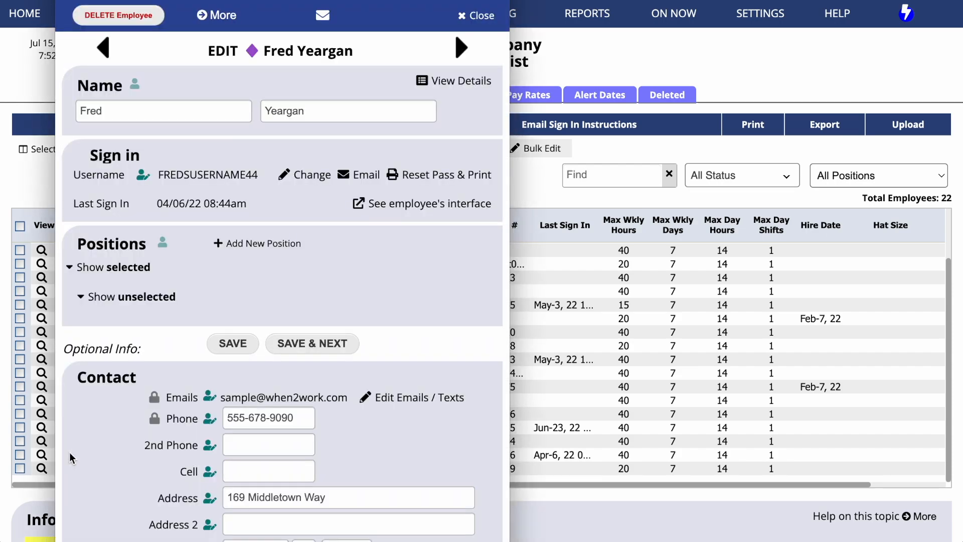
pyautogui.click(149, 21)
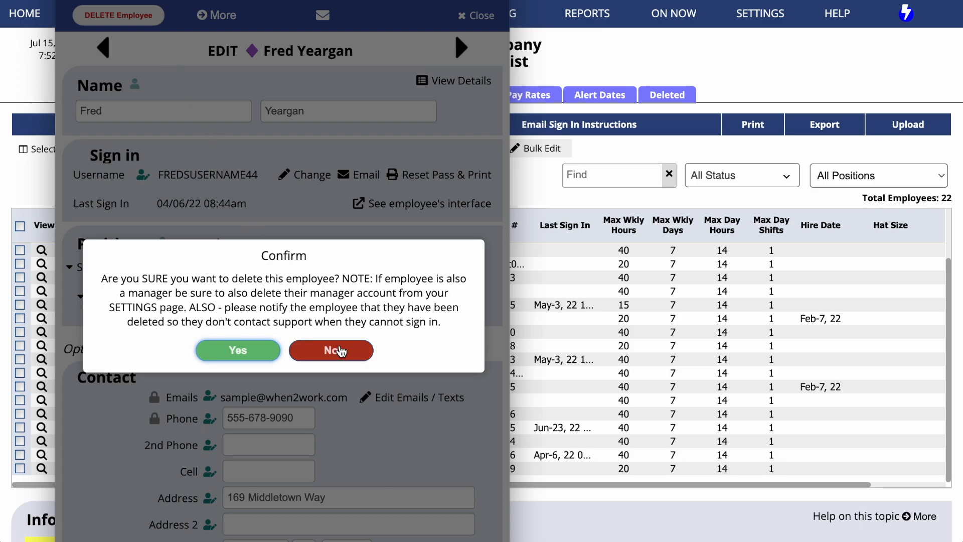
pyautogui.click(339, 350)
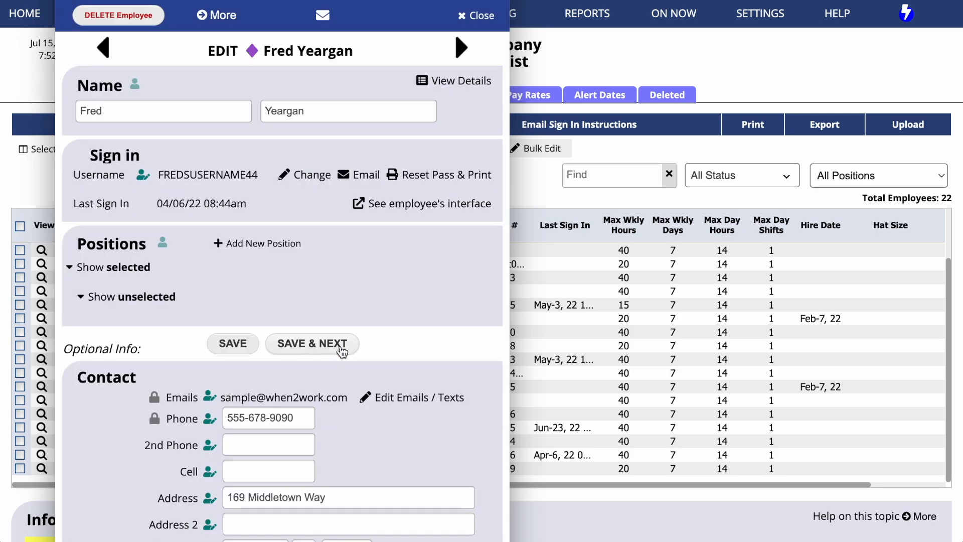
pyautogui.click(475, 16)
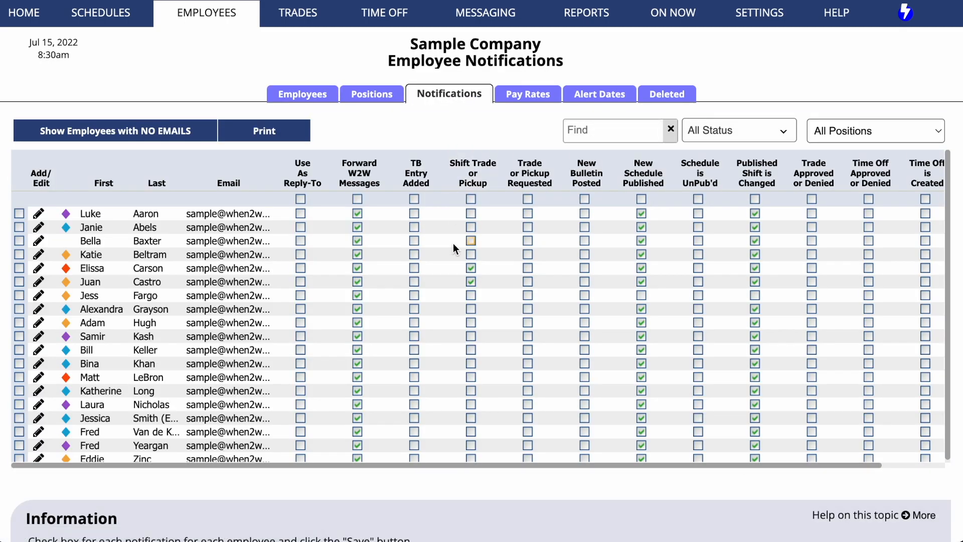
# - Filter notifications to the departing employee, turn off forwarded-message and changed-shift alerts, and save
pyautogui.click(599, 130)
pyautogui.write('fred')
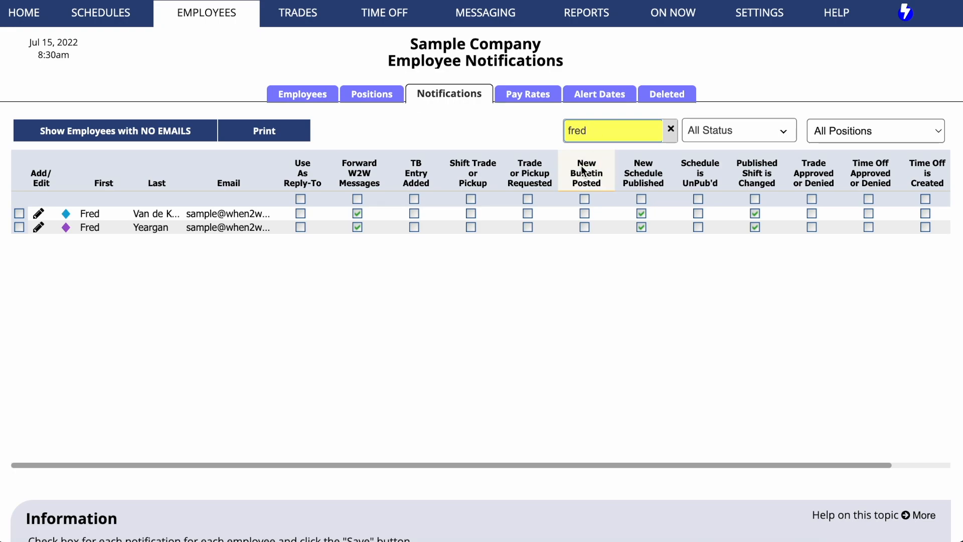
pyautogui.click(356, 229)
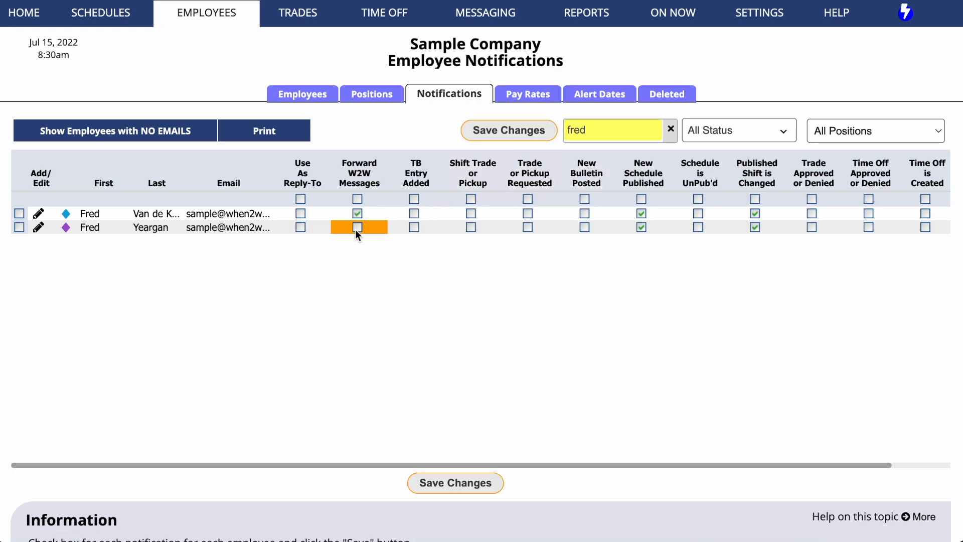
pyautogui.click(755, 228)
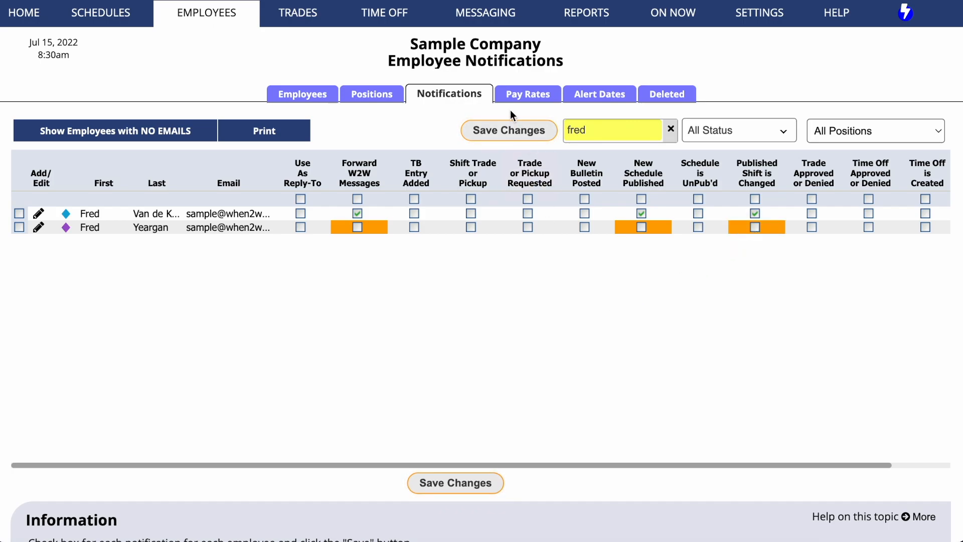
pyautogui.click(509, 131)
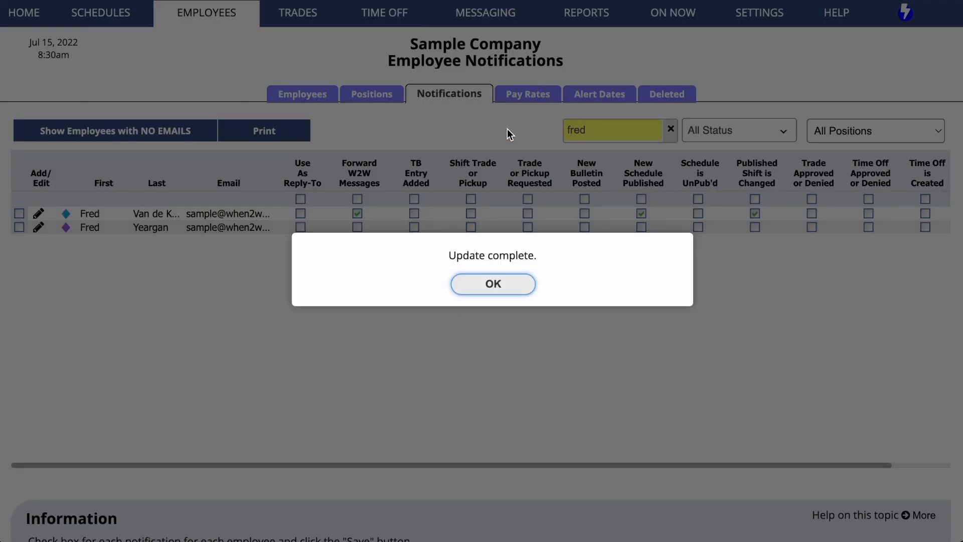
pyautogui.click(489, 288)
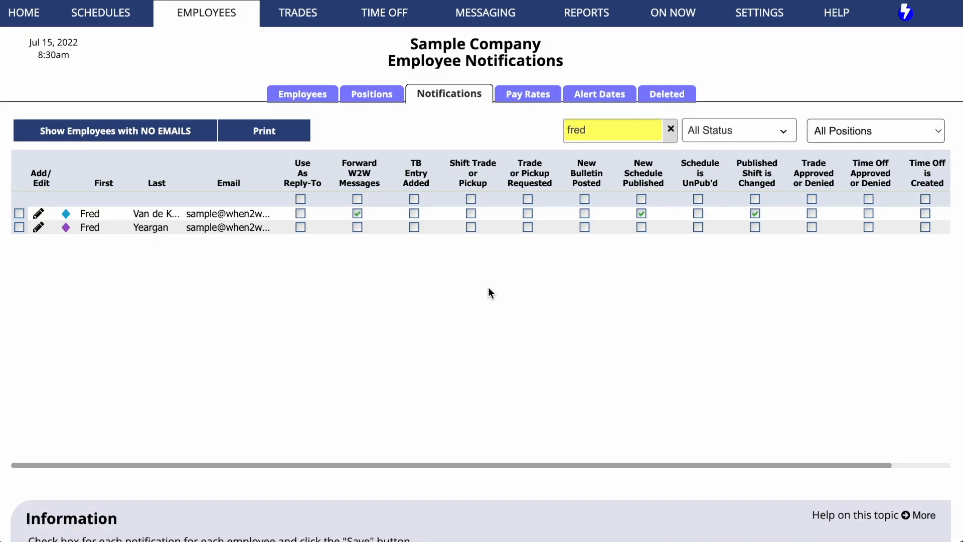
# - Open the daily published schedule and its Search for Shifts window
pyautogui.moveTo(122, 12)
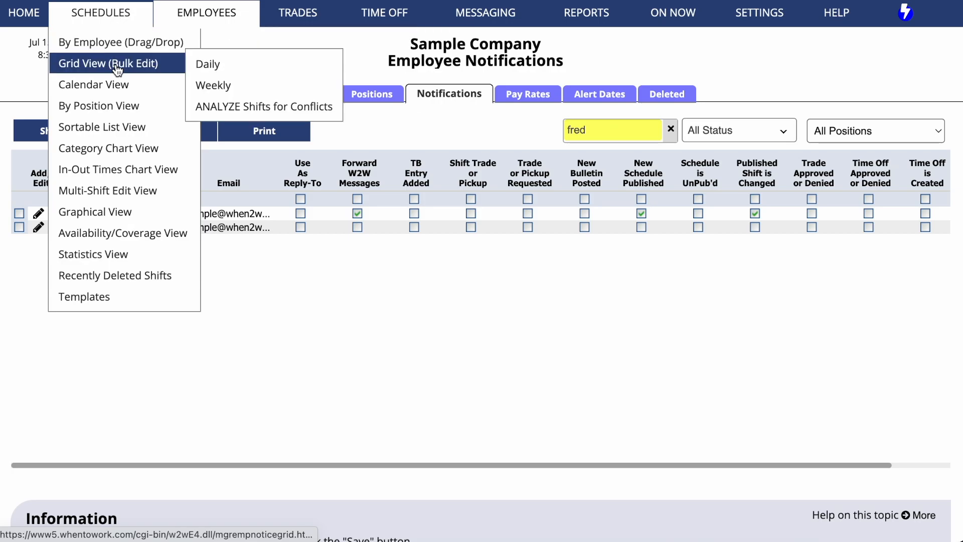
pyautogui.moveTo(118, 88)
pyautogui.click(208, 85)
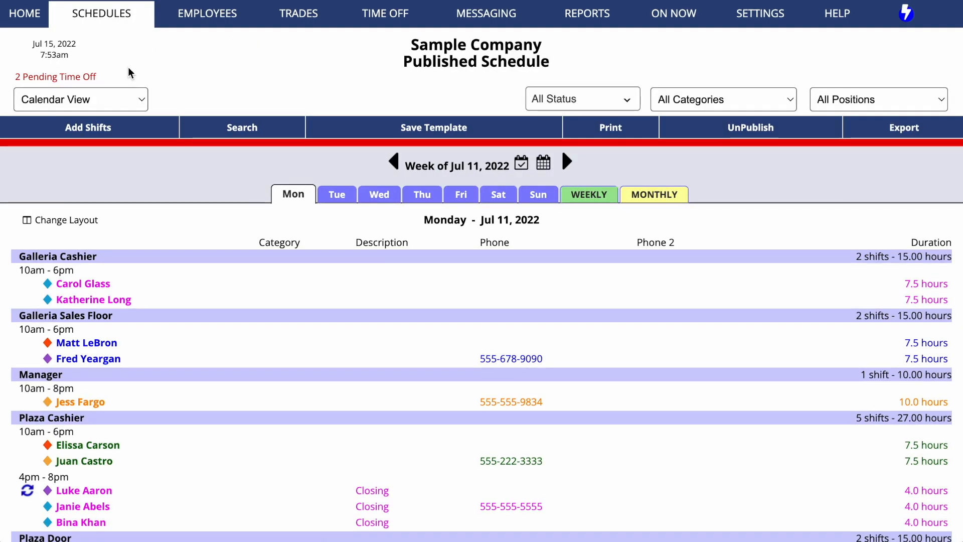
pyautogui.click(243, 128)
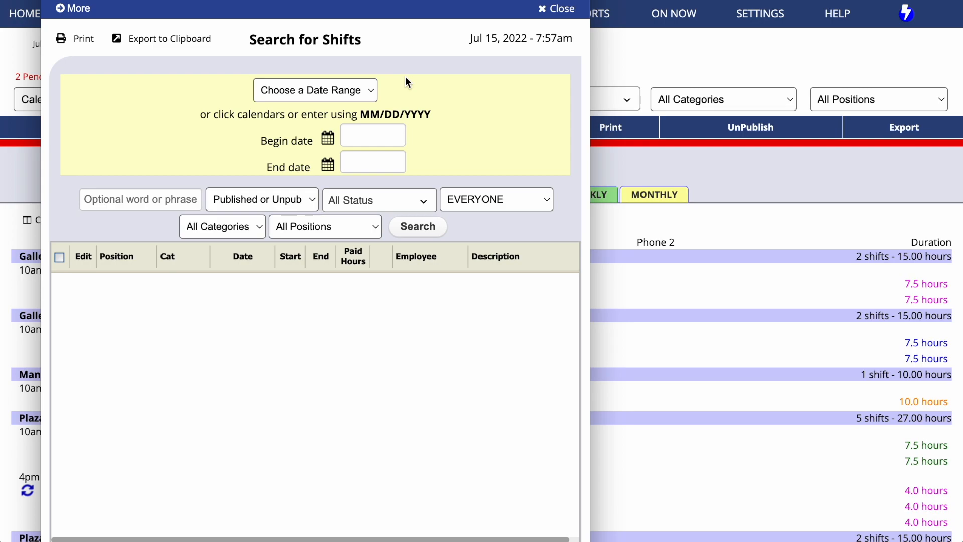
# - Limit the shift search to After Today and to the departing employee
pyautogui.click(370, 91)
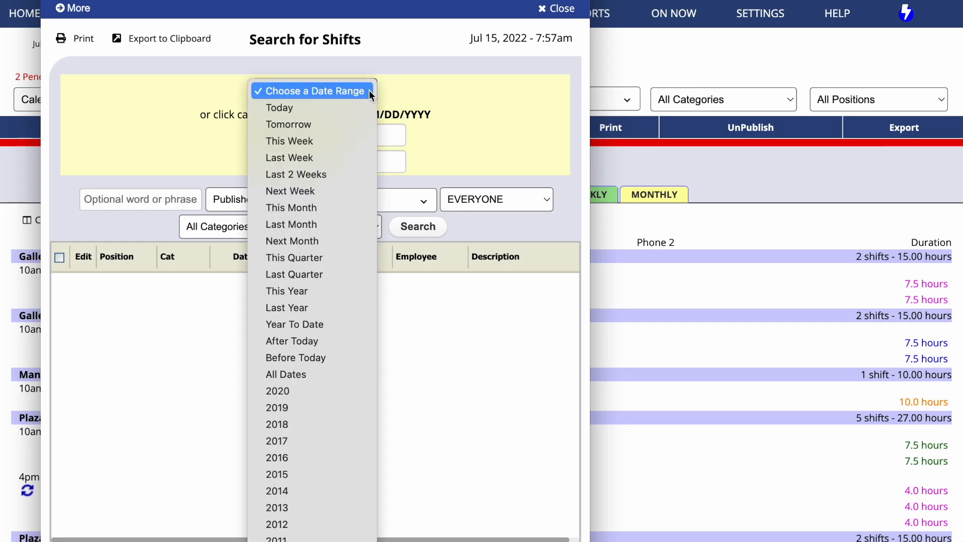
pyautogui.click(343, 345)
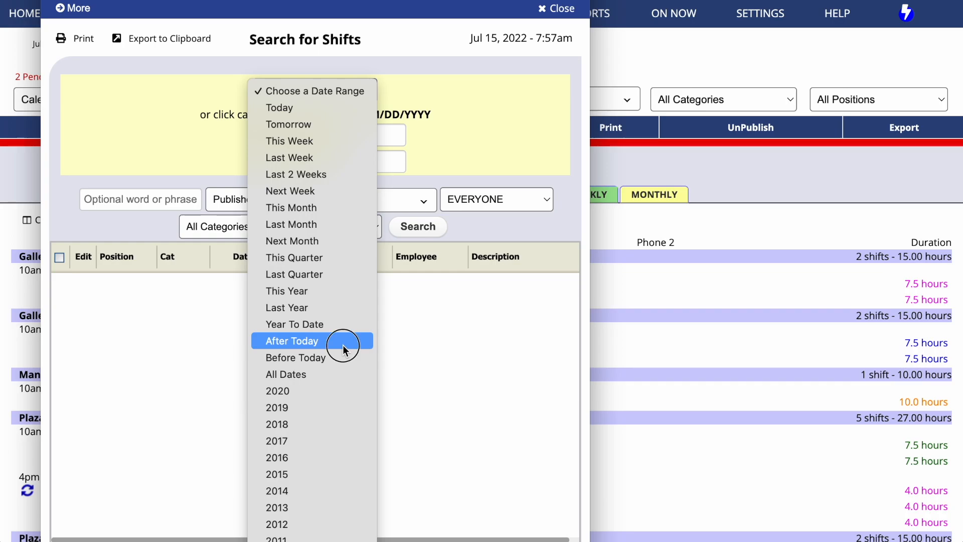
pyautogui.moveTo(346, 1); pyautogui.dragTo(350, 0)
pyautogui.click(550, 161)
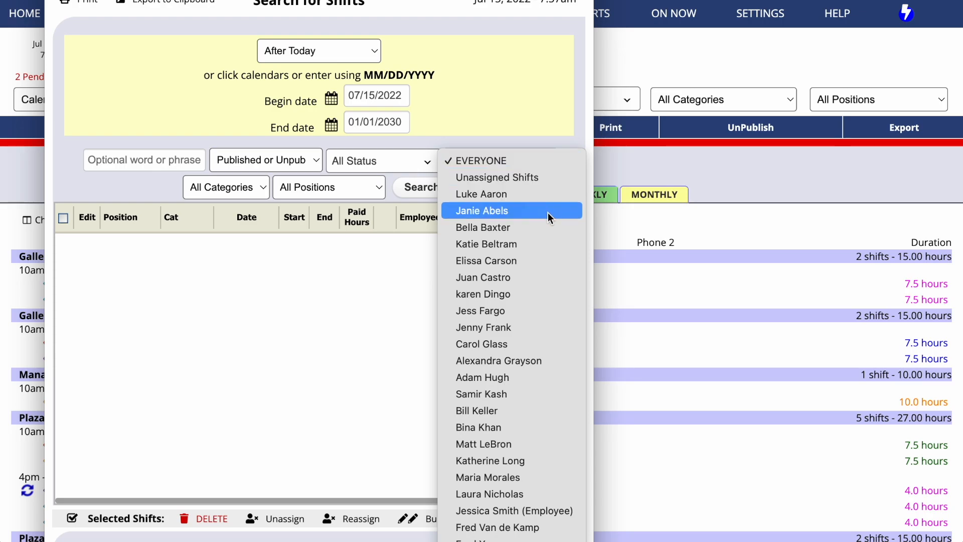
pyautogui.click(545, 538)
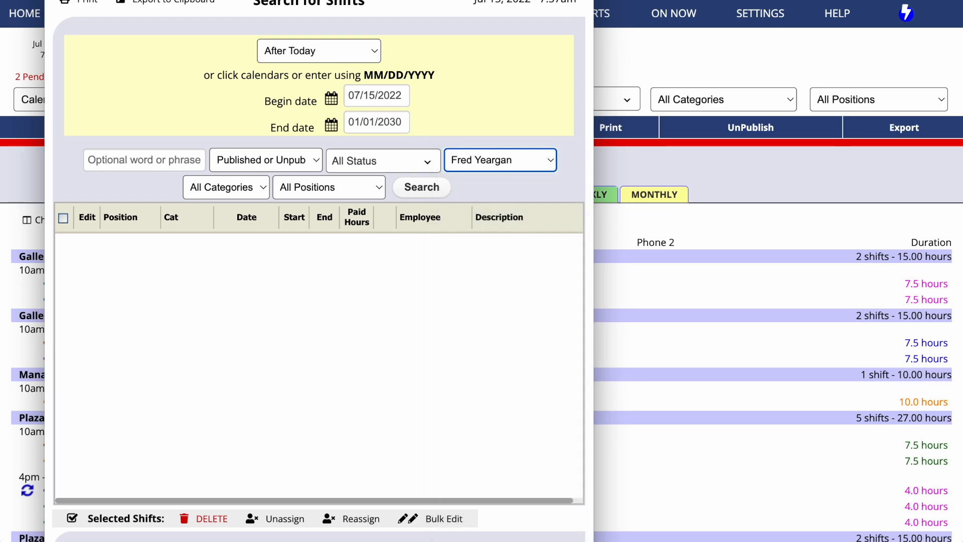
# - Find the departing employee's upcoming shifts and reassign all 20 to the replacement employee
pyautogui.click(408, 186)
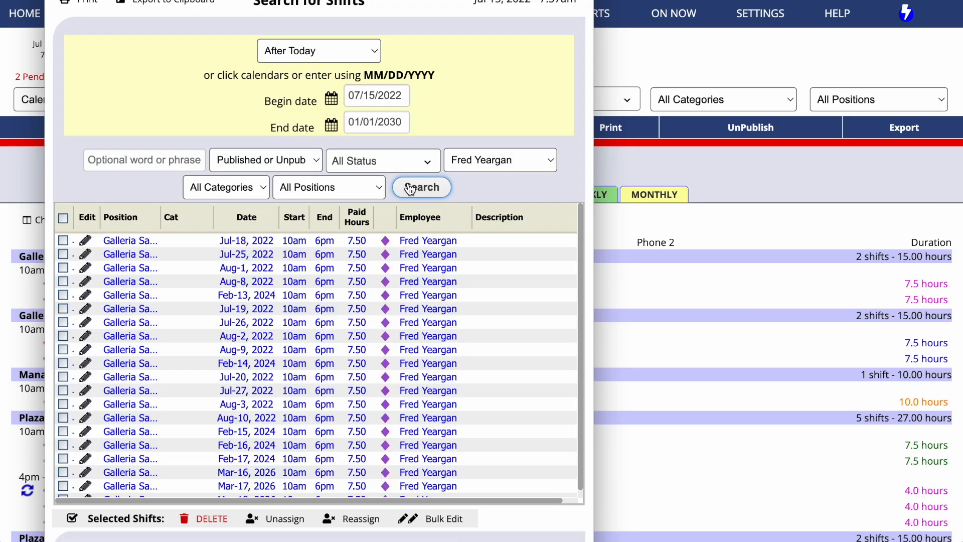
pyautogui.click(64, 218)
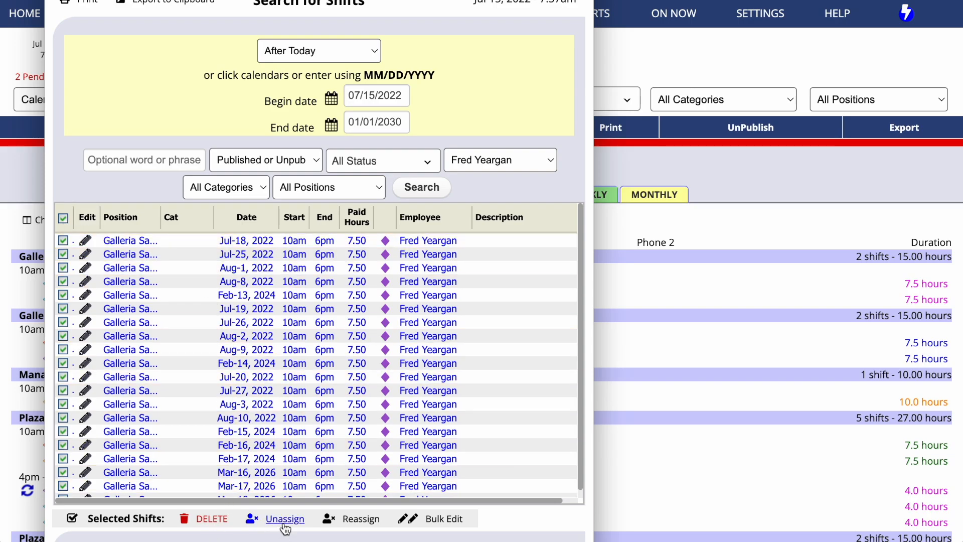
pyautogui.click(372, 522)
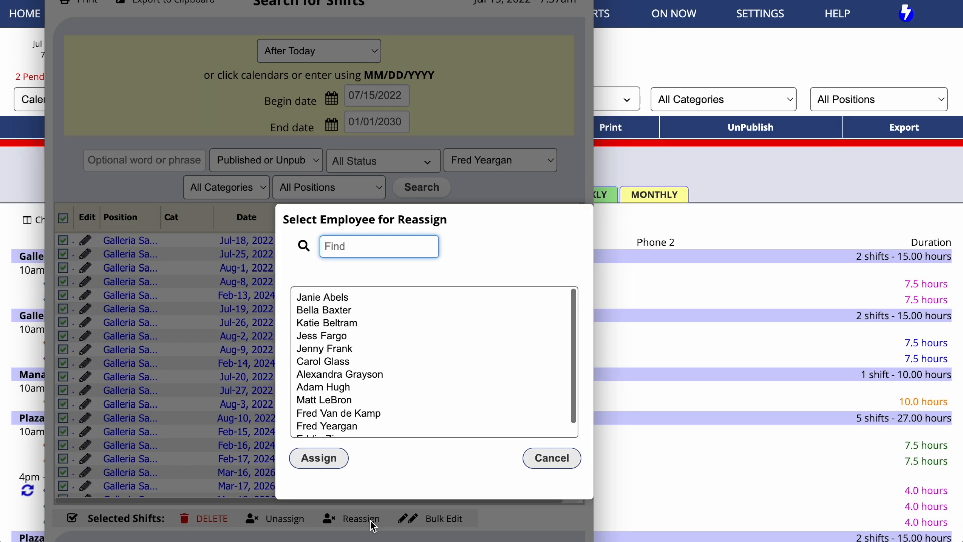
pyautogui.write('bella')
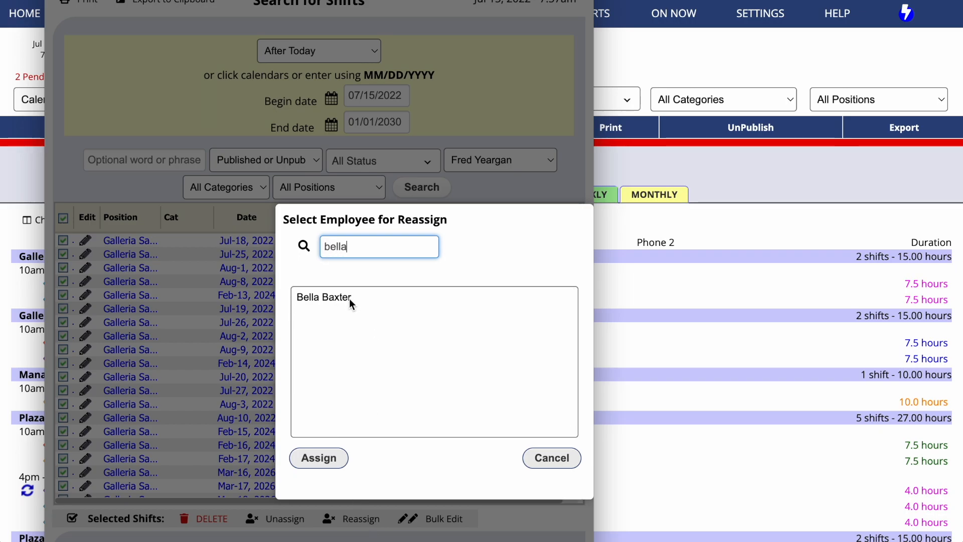
pyautogui.click(350, 299)
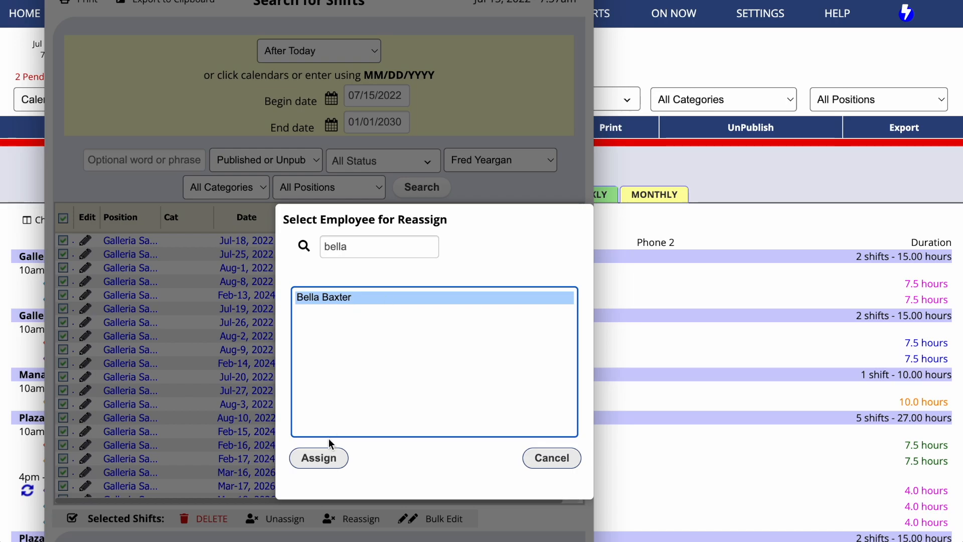
pyautogui.click(319, 457)
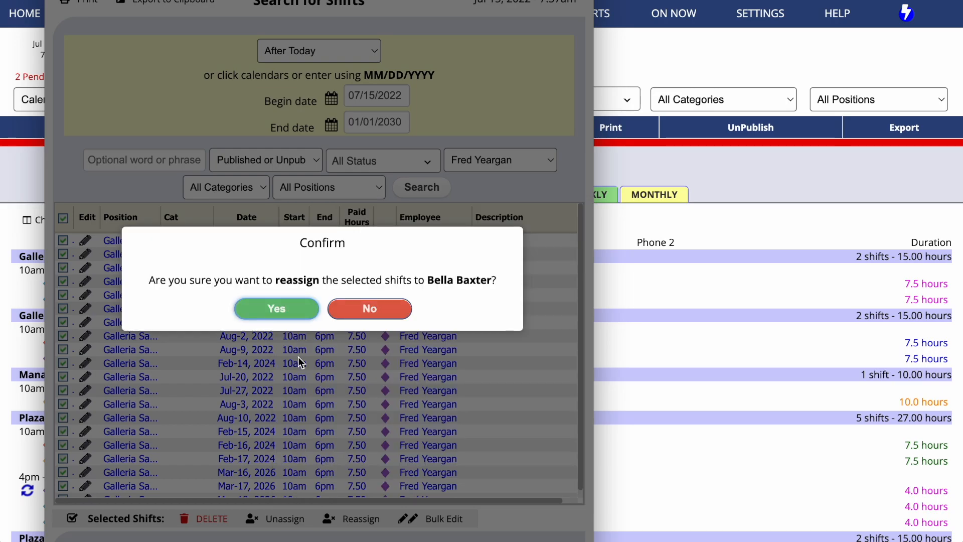
pyautogui.click(290, 314)
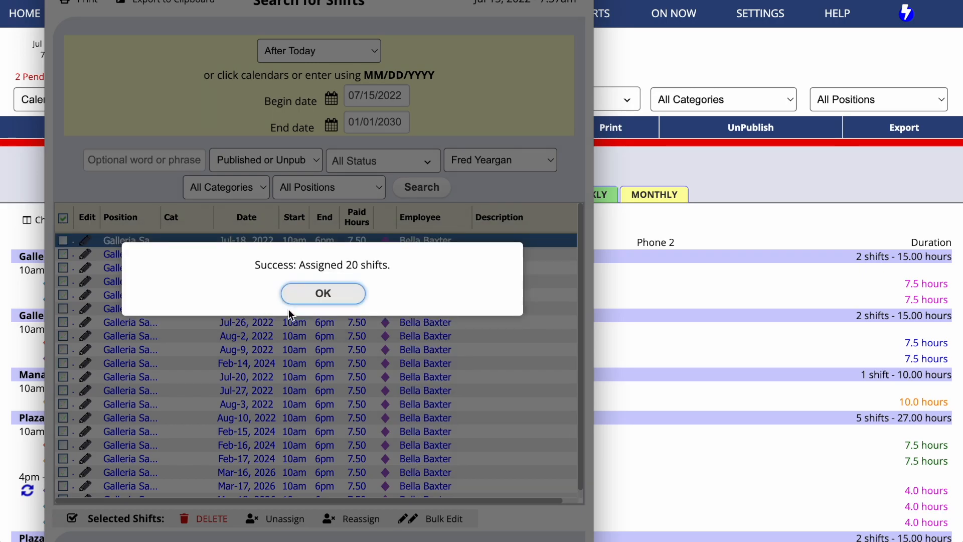
pyautogui.click(297, 294)
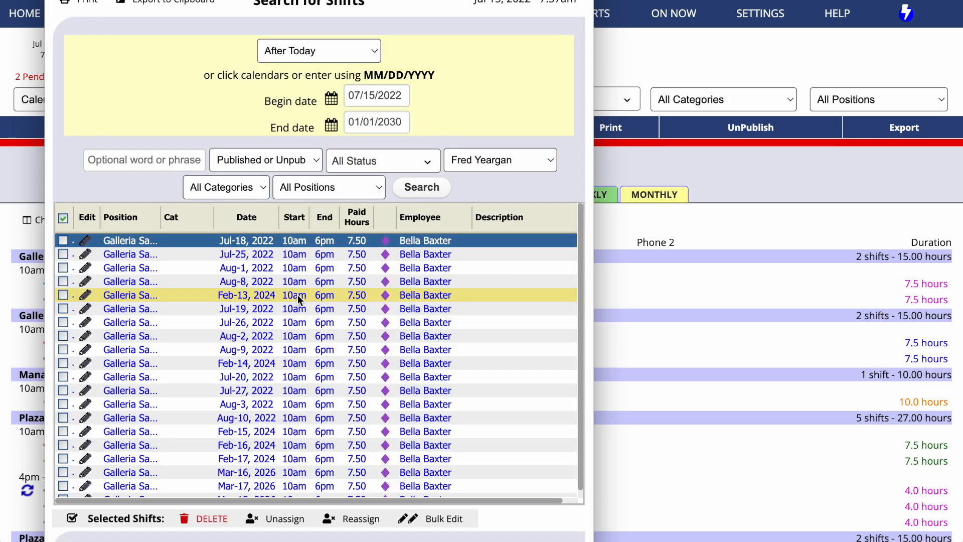
# - Re-run the search, then search shifts for the replacement employee to verify the reassignment
pyautogui.click(422, 190)
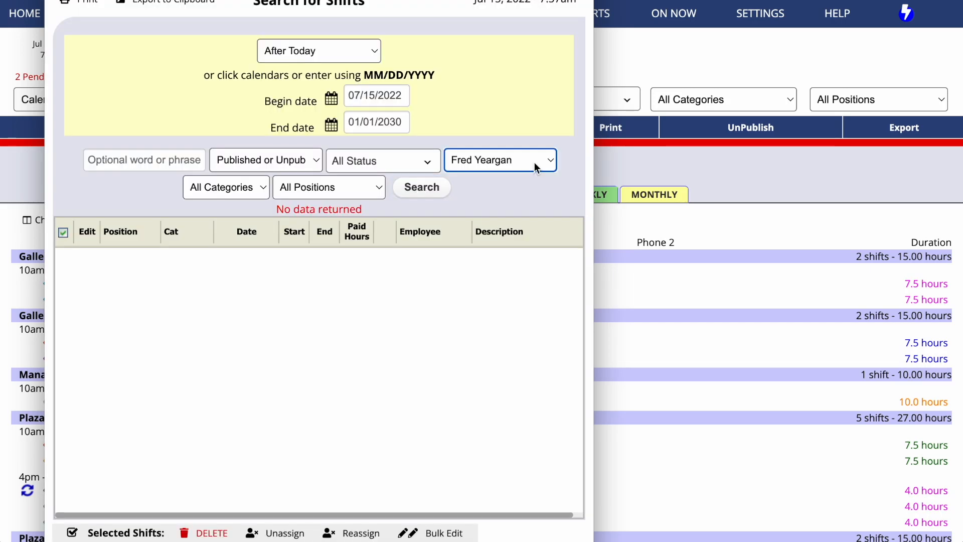
pyautogui.click(535, 167)
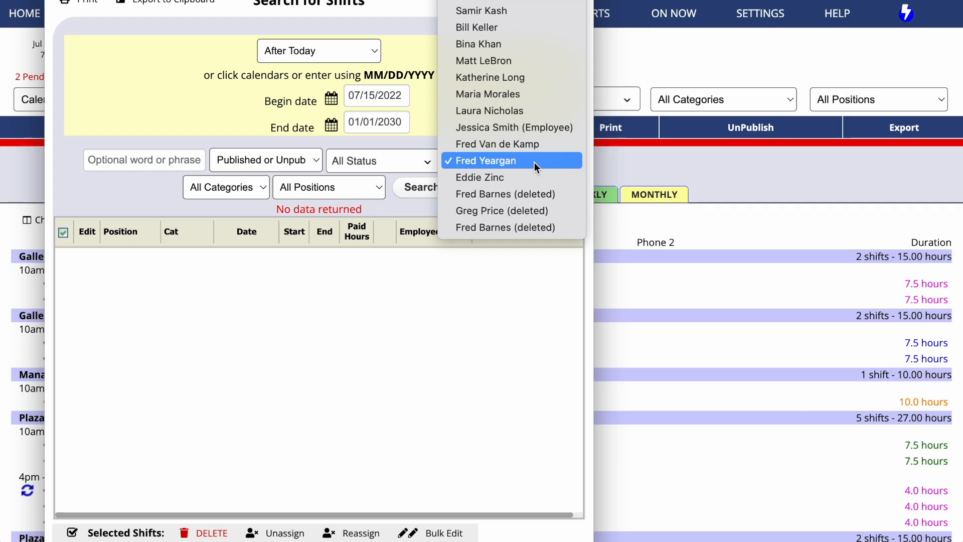
pyautogui.scroll(5, 512, 141)
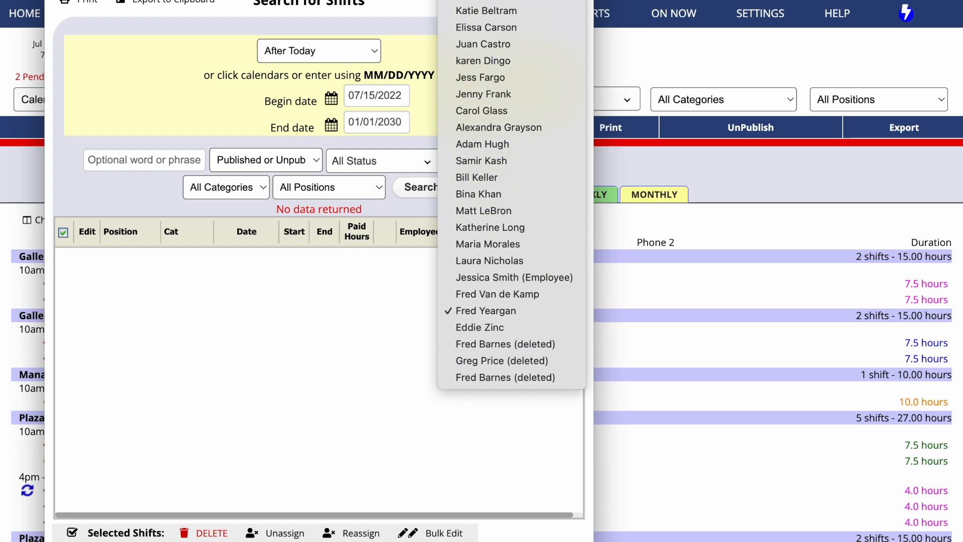
pyautogui.click(536, 1)
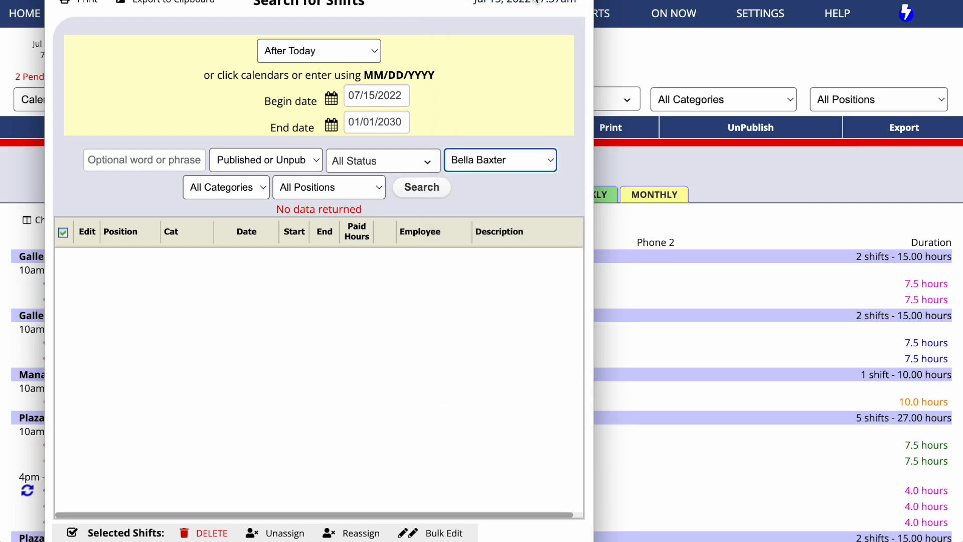
pyautogui.click(424, 188)
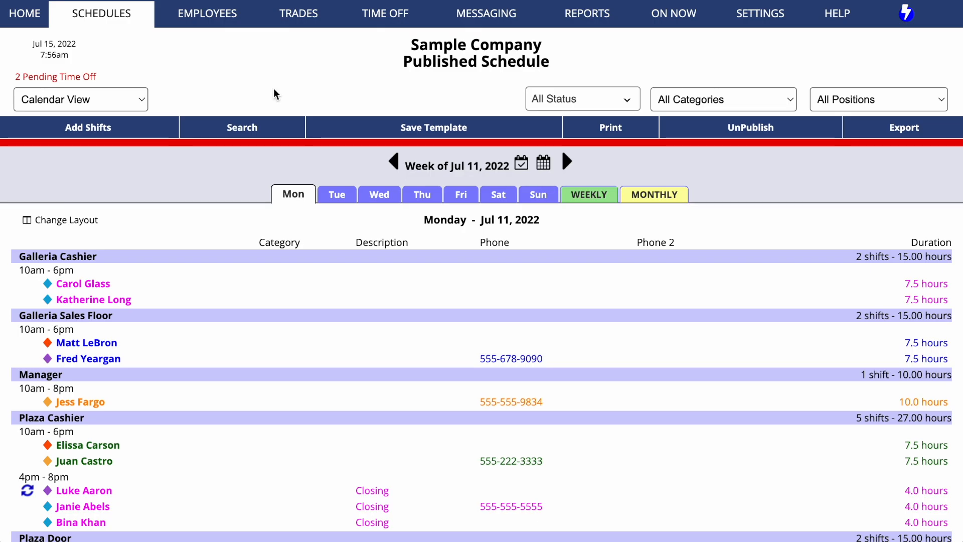
# - Find the departing employee in the Employee List and confirm deleting them, leaving 22 employees
pyautogui.moveTo(222, 21)
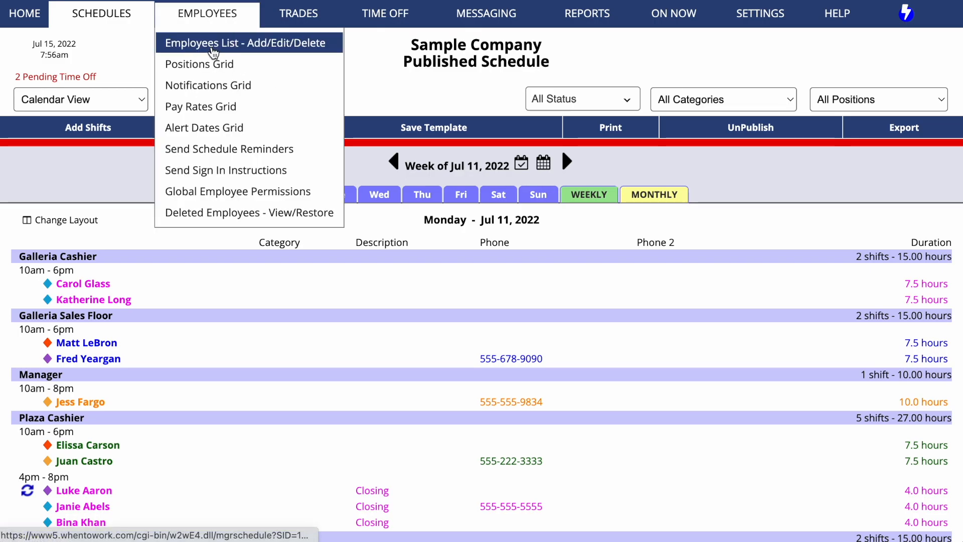
pyautogui.click(213, 44)
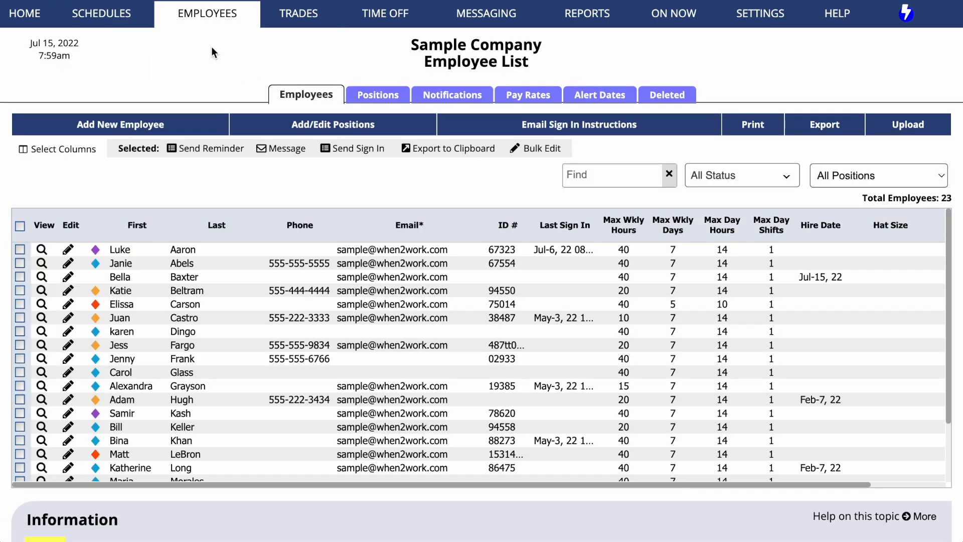
pyautogui.click(582, 178)
pyautogui.write('fred')
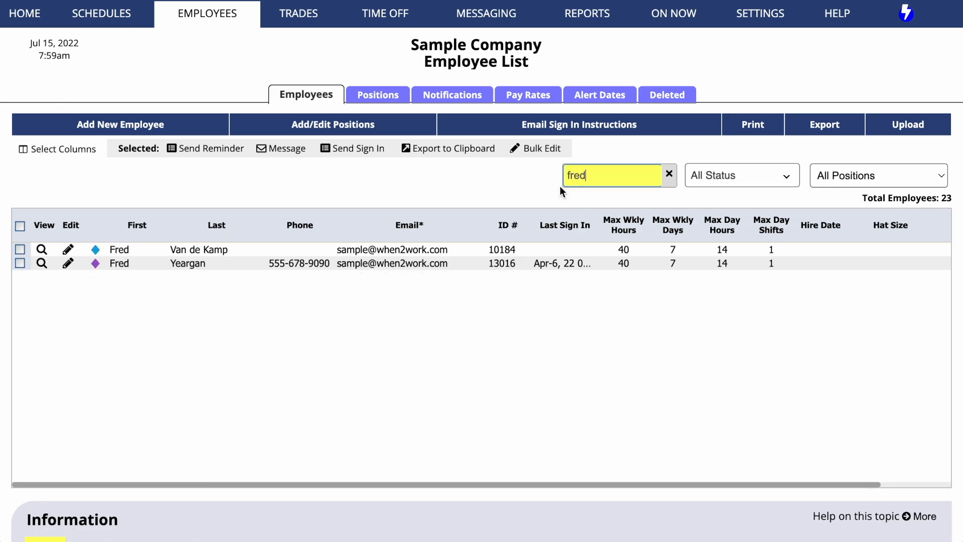
pyautogui.click(67, 264)
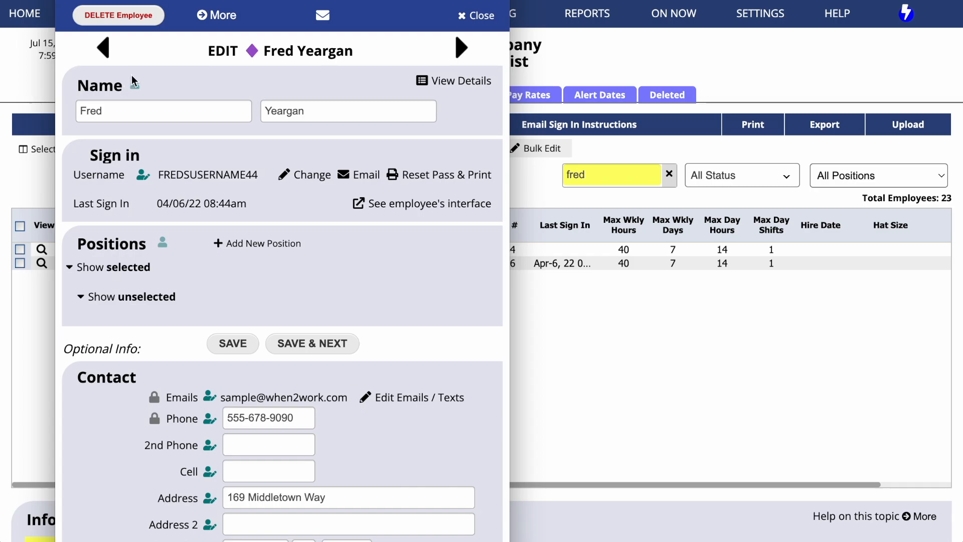
pyautogui.click(129, 19)
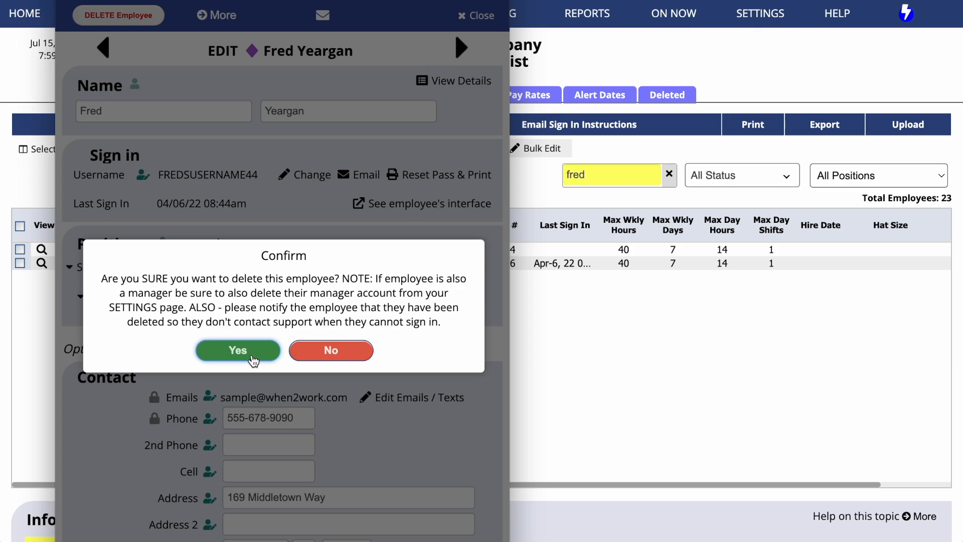
pyautogui.click(238, 350)
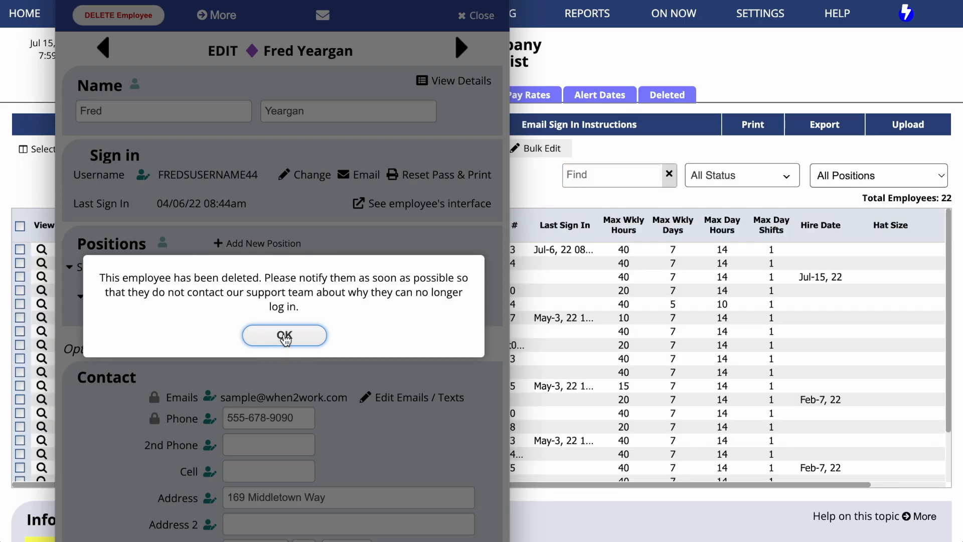
pyautogui.click(284, 336)
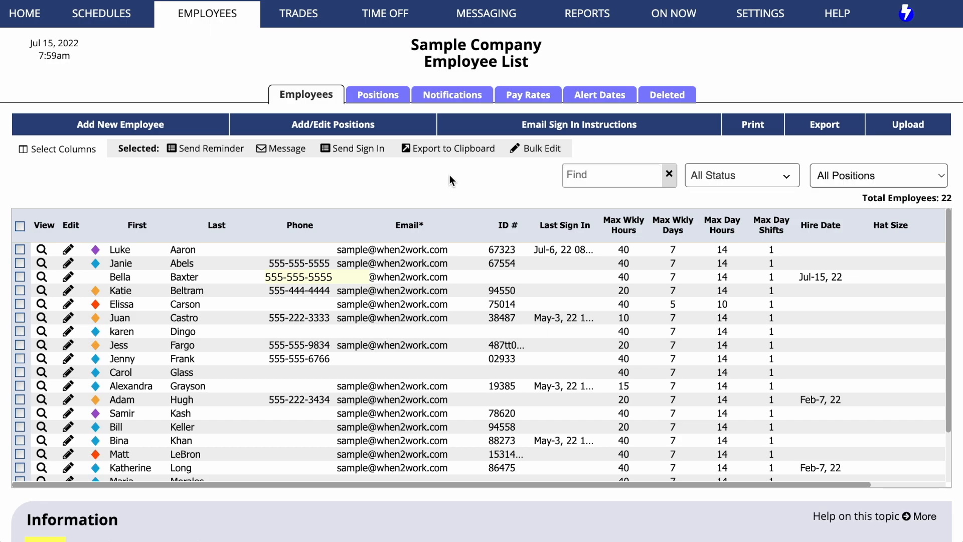
# - Show the Deleted Employee List and view the deleted employee's past shift schedule
pyautogui.click(680, 99)
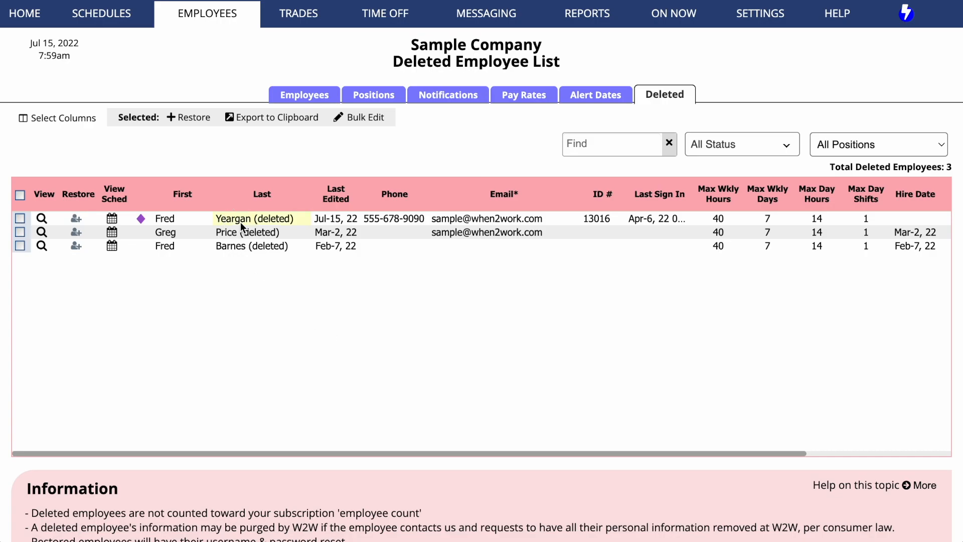
pyautogui.click(112, 219)
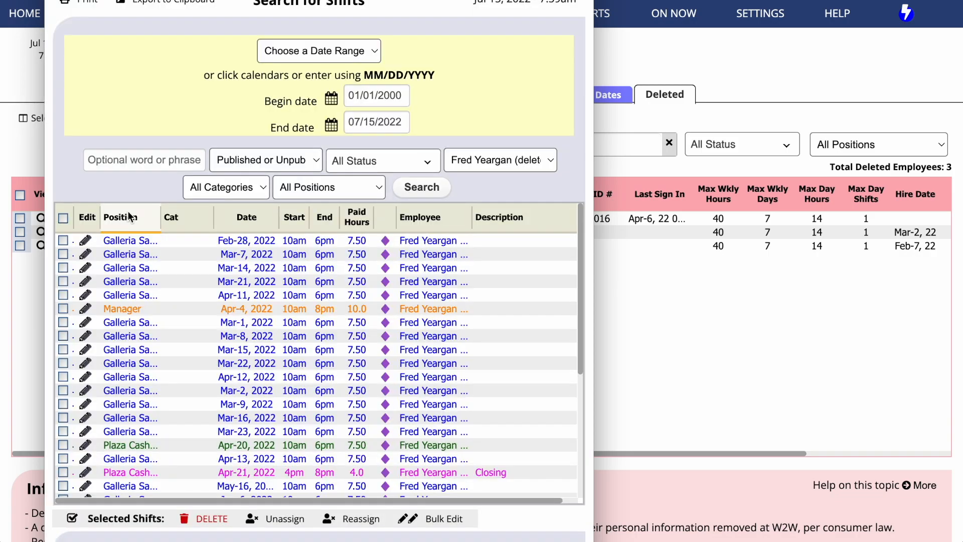
pyautogui.scroll(5, 182, 287)
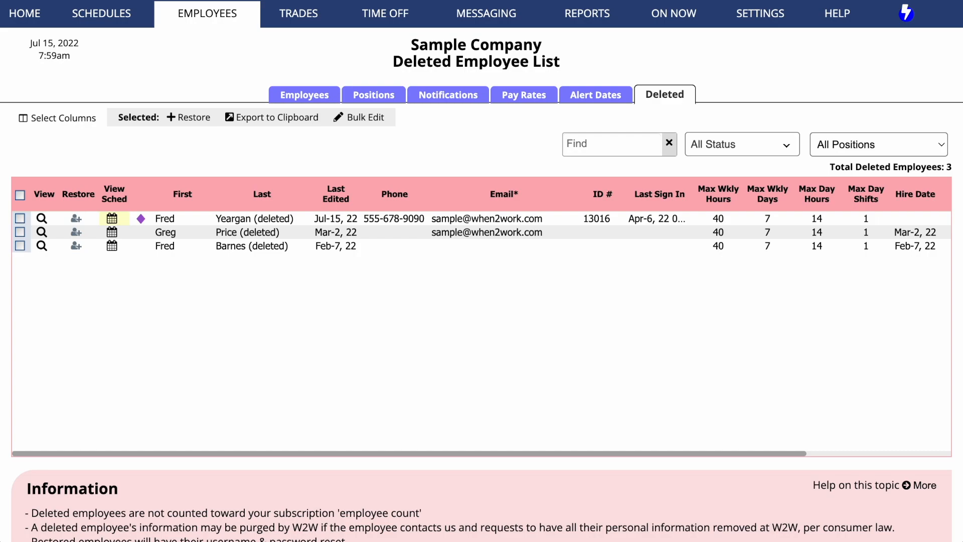
# - Restore the deleted employee and go back to the active list of 23 employees
pyautogui.click(77, 219)
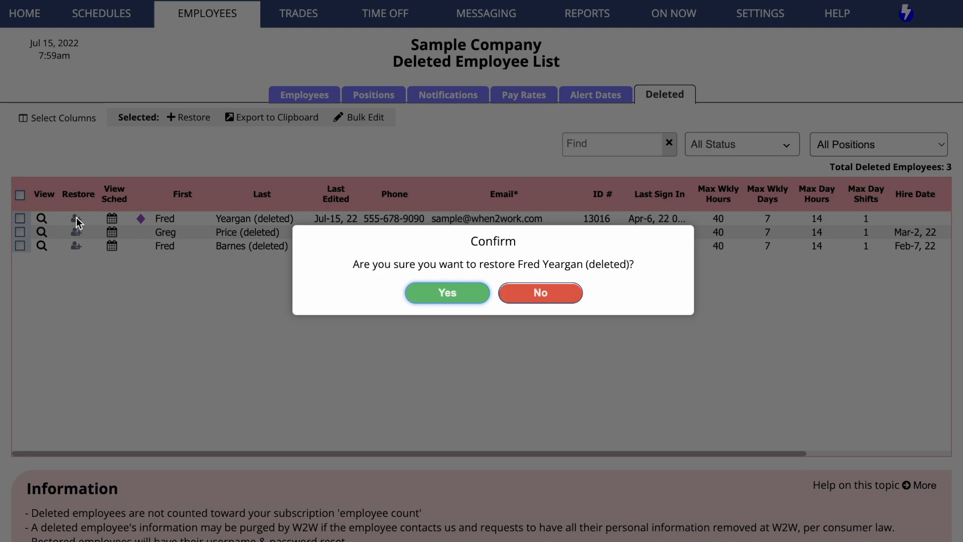
pyautogui.click(445, 293)
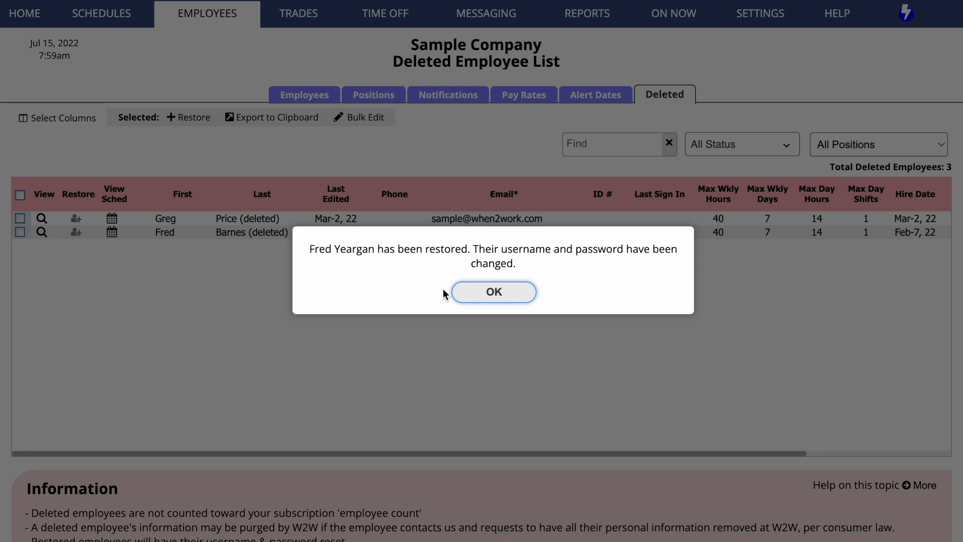
pyautogui.click(487, 297)
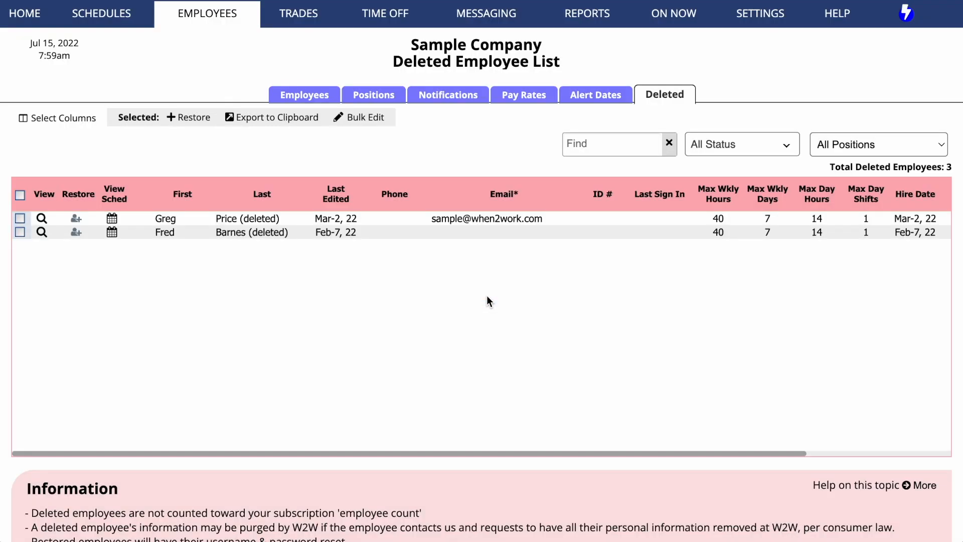
pyautogui.click(307, 100)
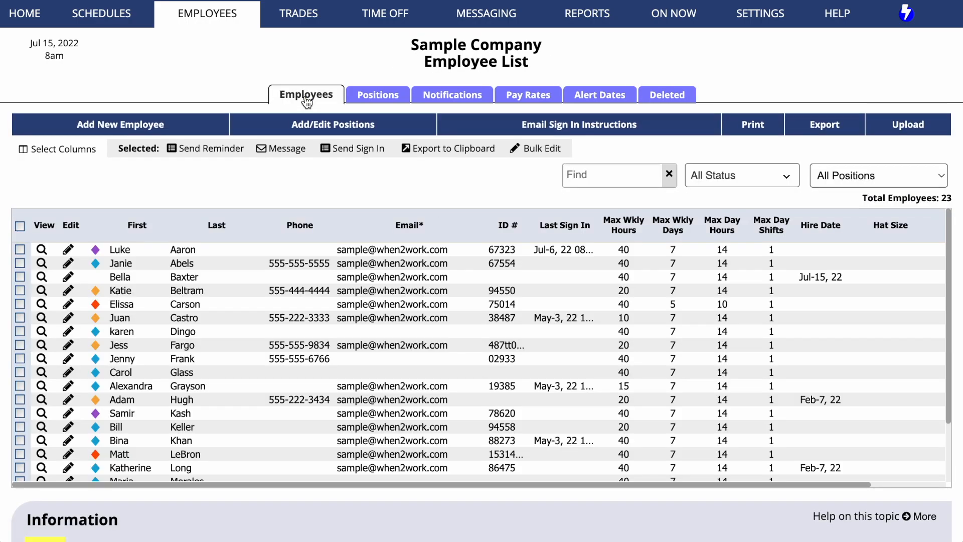